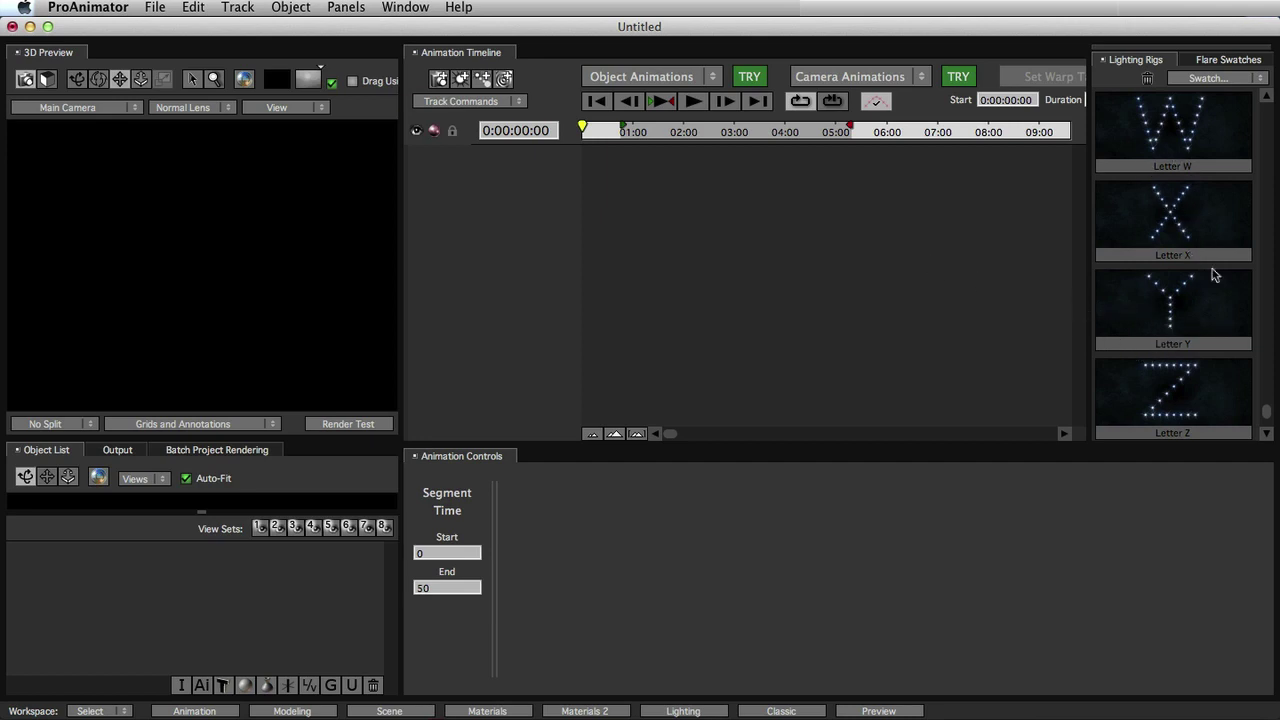
# Step: Drag the Letter Z flare rig from the Lighting Rigs panel onto the Animation Timeline
pyautogui.moveTo(1267, 412)
pyautogui.mouseDown()
pyautogui.moveTo(1265, 332)
pyautogui.moveTo(1274, 420)
pyautogui.mouseUp()
pyautogui.moveTo(1190, 402); pyautogui.dragTo(156, 262)
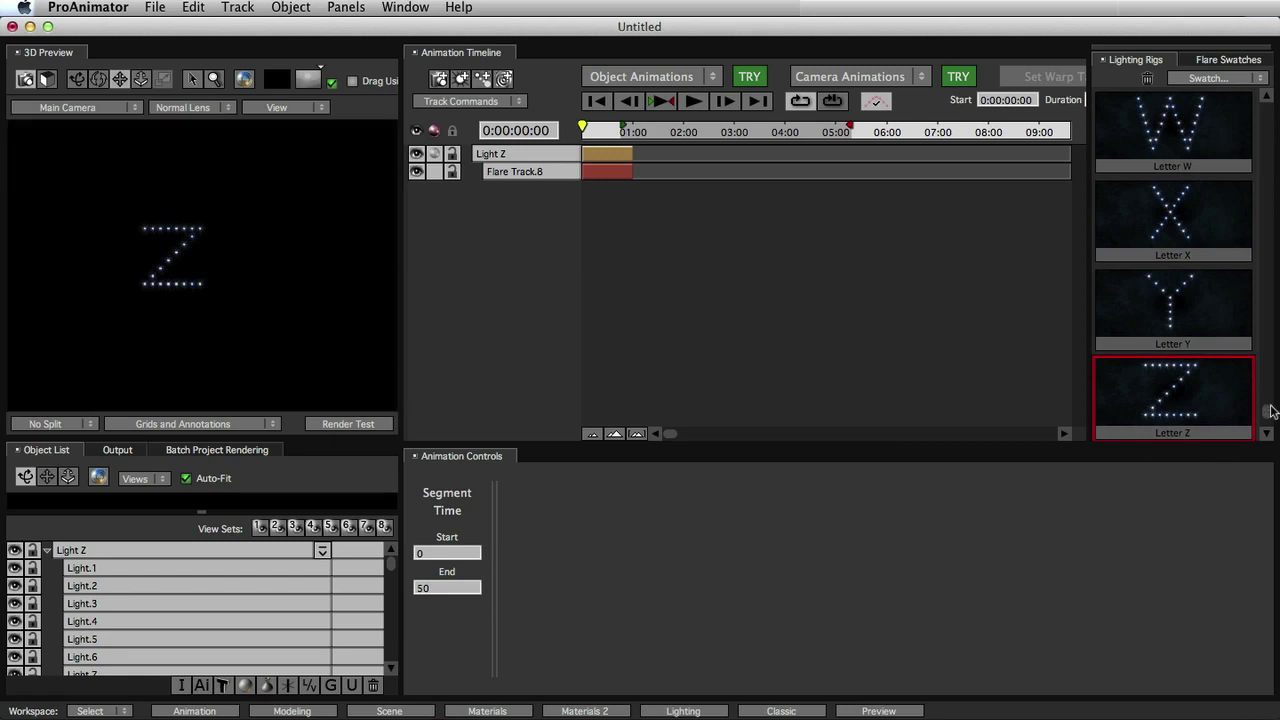
pyautogui.moveTo(1266, 409); pyautogui.dragTo(1267, 271)
# Step: Drop the Letter A rig into the 3D Preview and choose Add to keep the Z lights
pyautogui.moveTo(1208, 228); pyautogui.dragTo(326, 343)
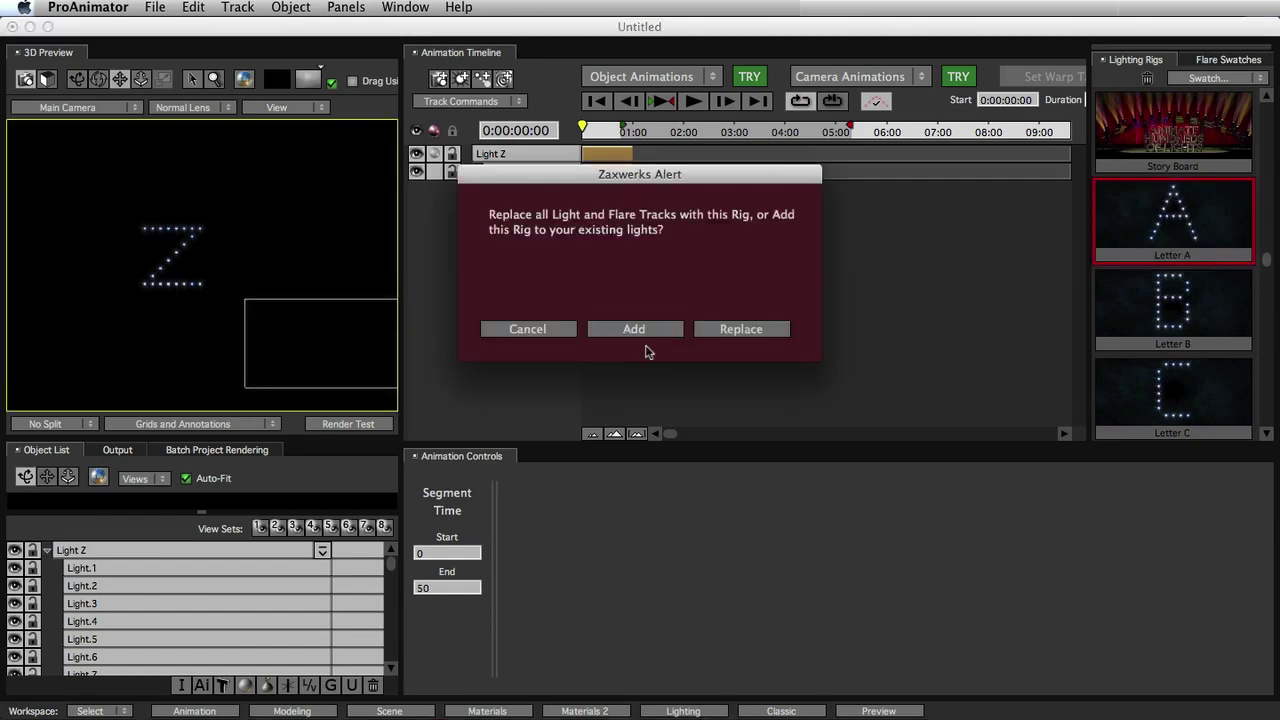
pyautogui.click(631, 333)
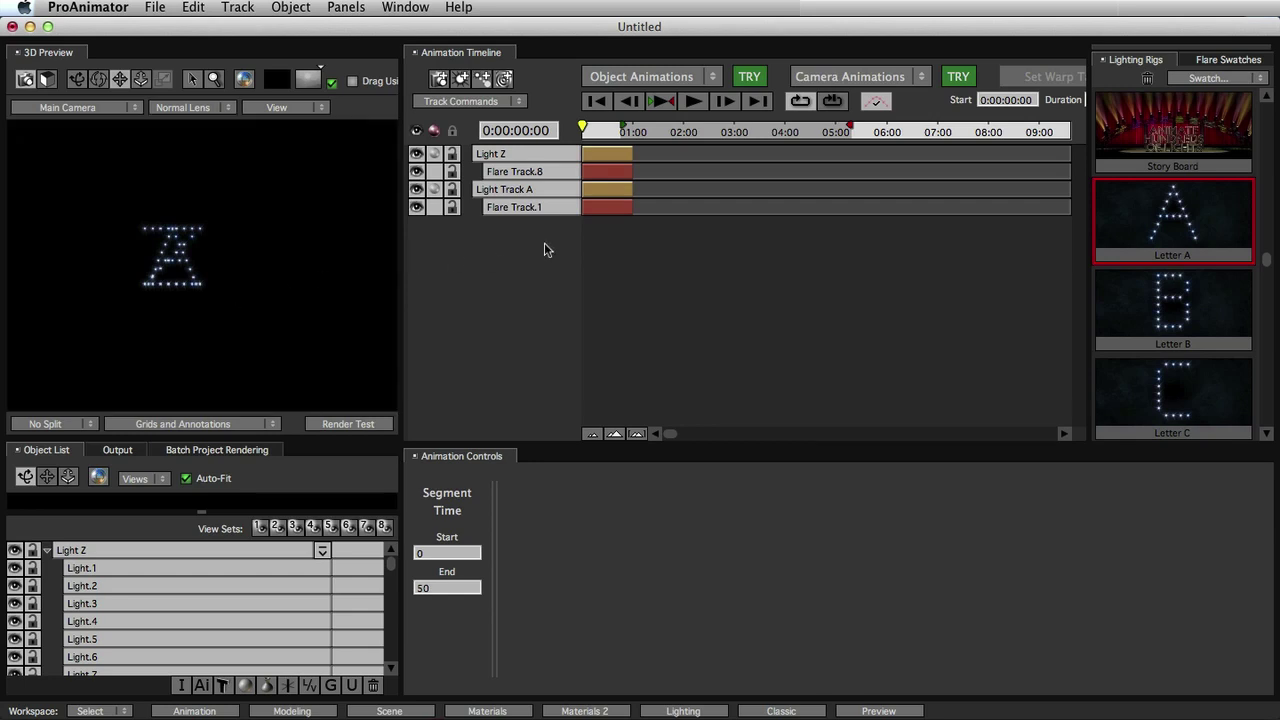
# Step: Set Light Track A's Pipe Position X to -186 so the preview reads 'ZA'
pyautogui.click(601, 188)
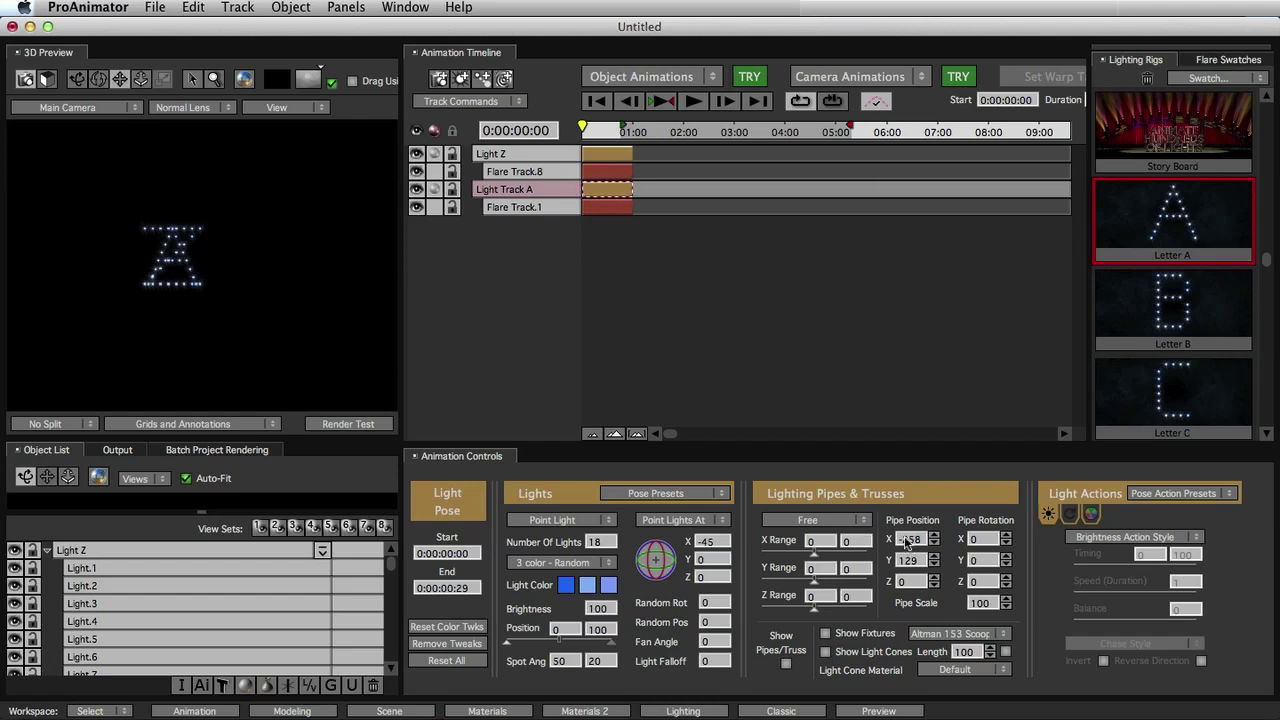
pyautogui.moveTo(906, 542); pyautogui.dragTo(970, 544)
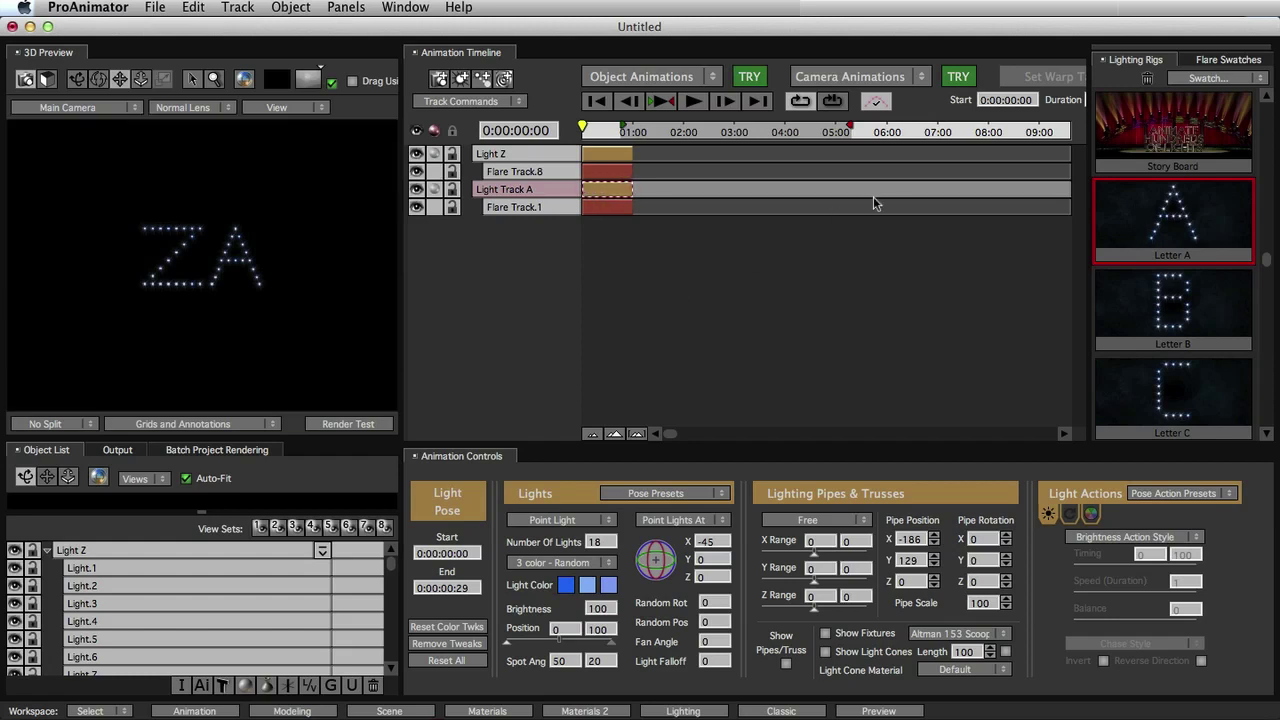
# Step: Create new pose segments at 5:06 on both Light Track A and Light Z
pyautogui.click(845, 193)
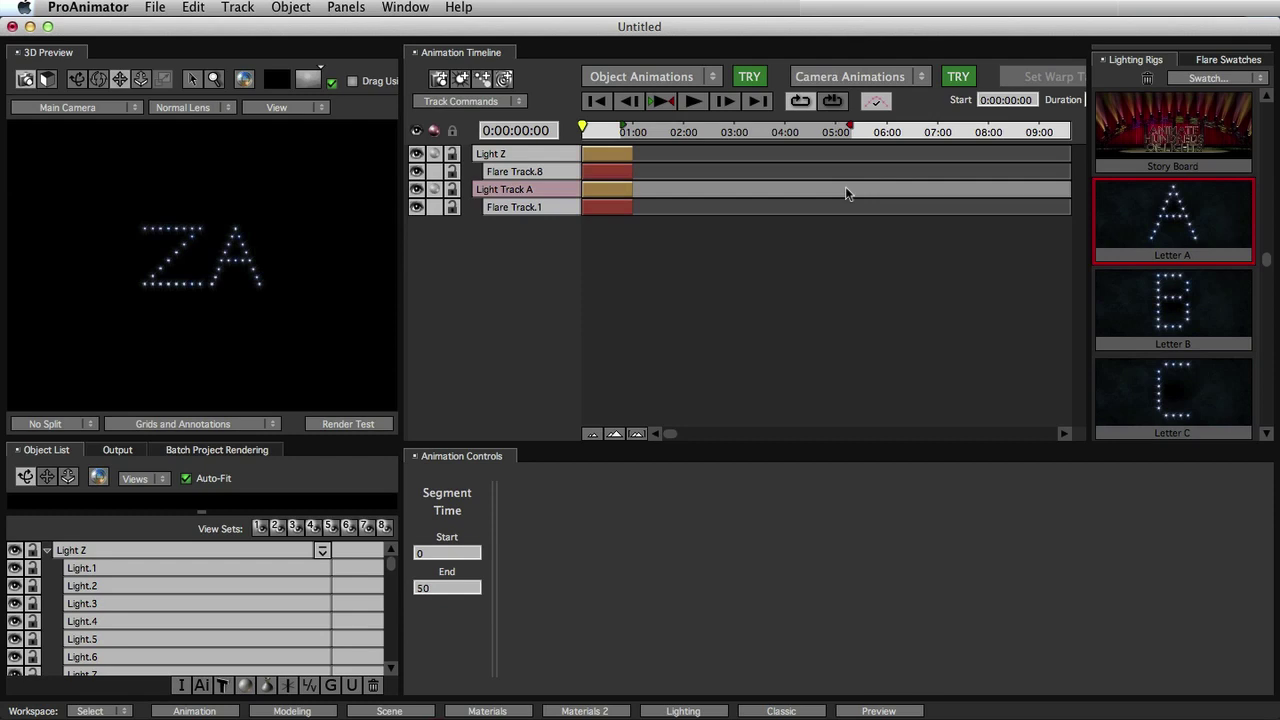
pyautogui.doubleClick(846, 193)
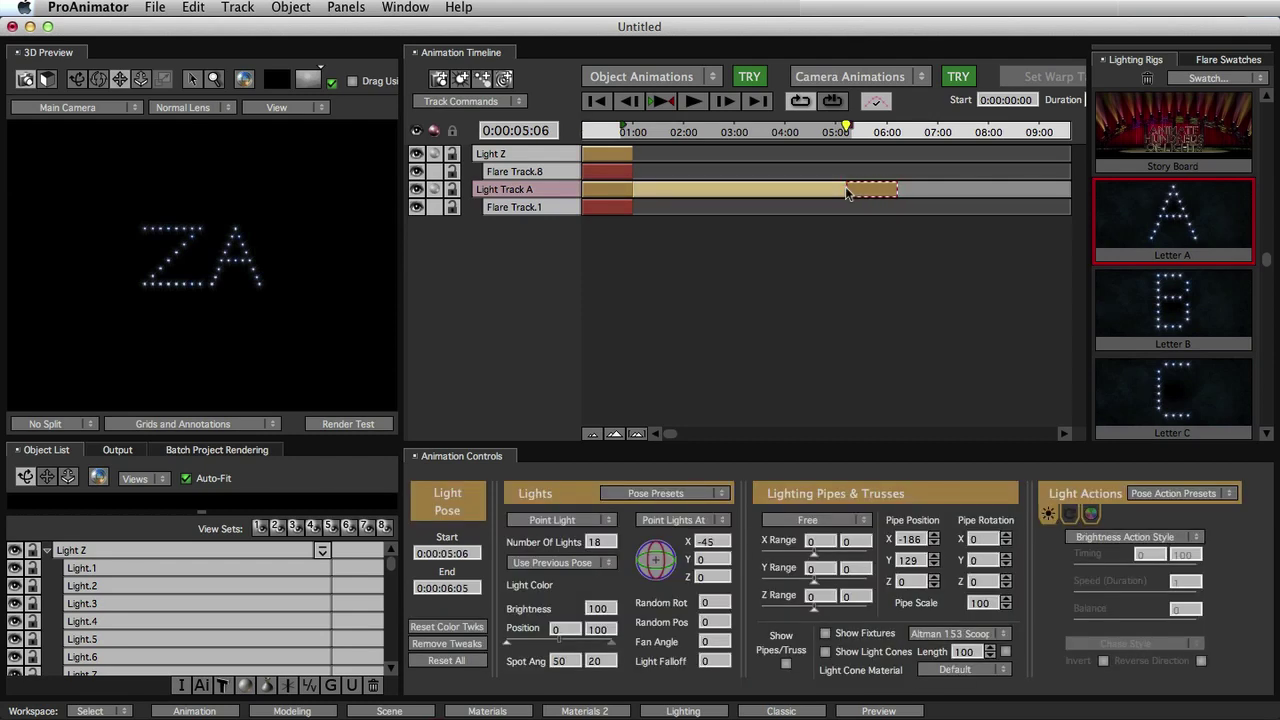
pyautogui.click(845, 156)
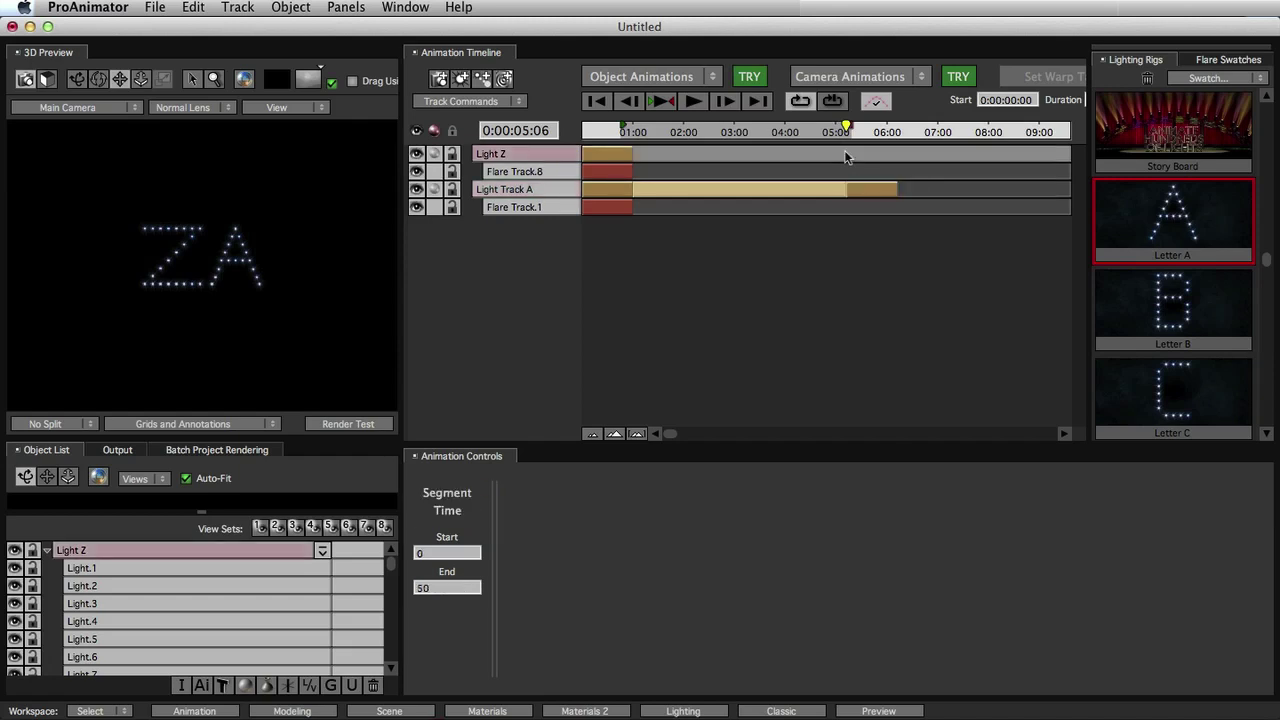
pyautogui.doubleClick(845, 156)
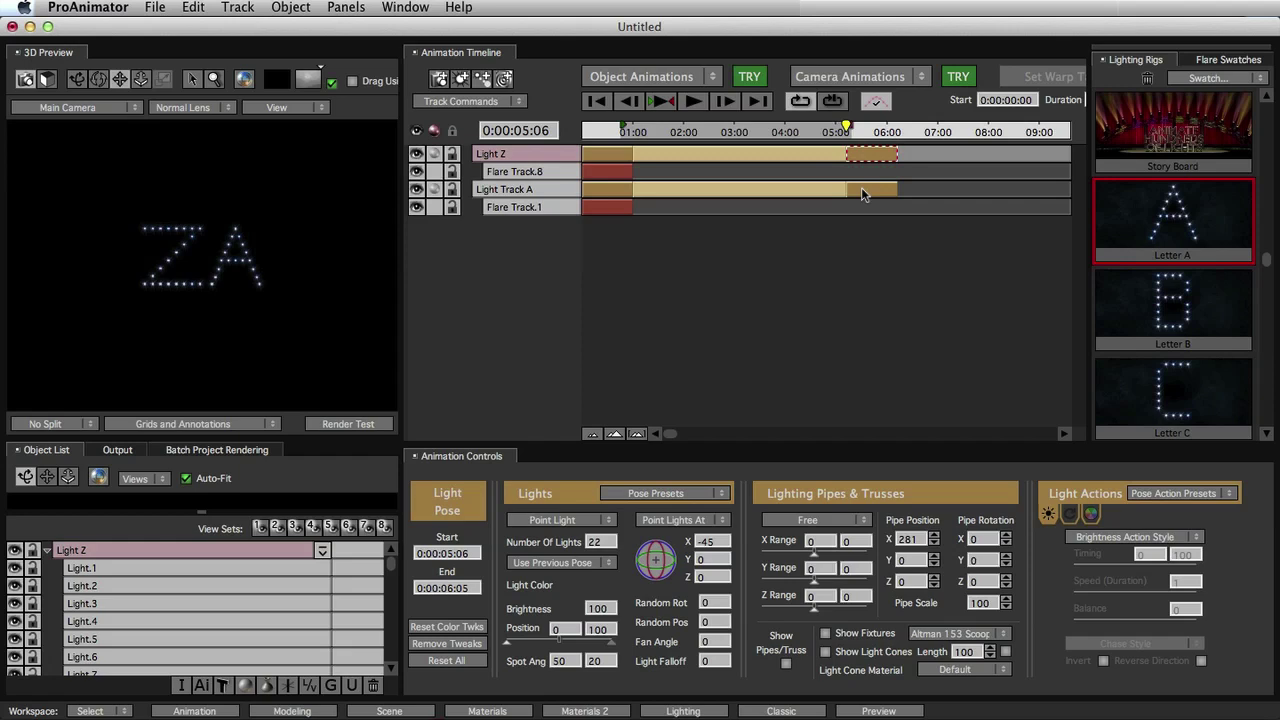
# Step: Push the letter A's first pose toward the camera to Pipe Position Z 643
pyautogui.click(614, 189)
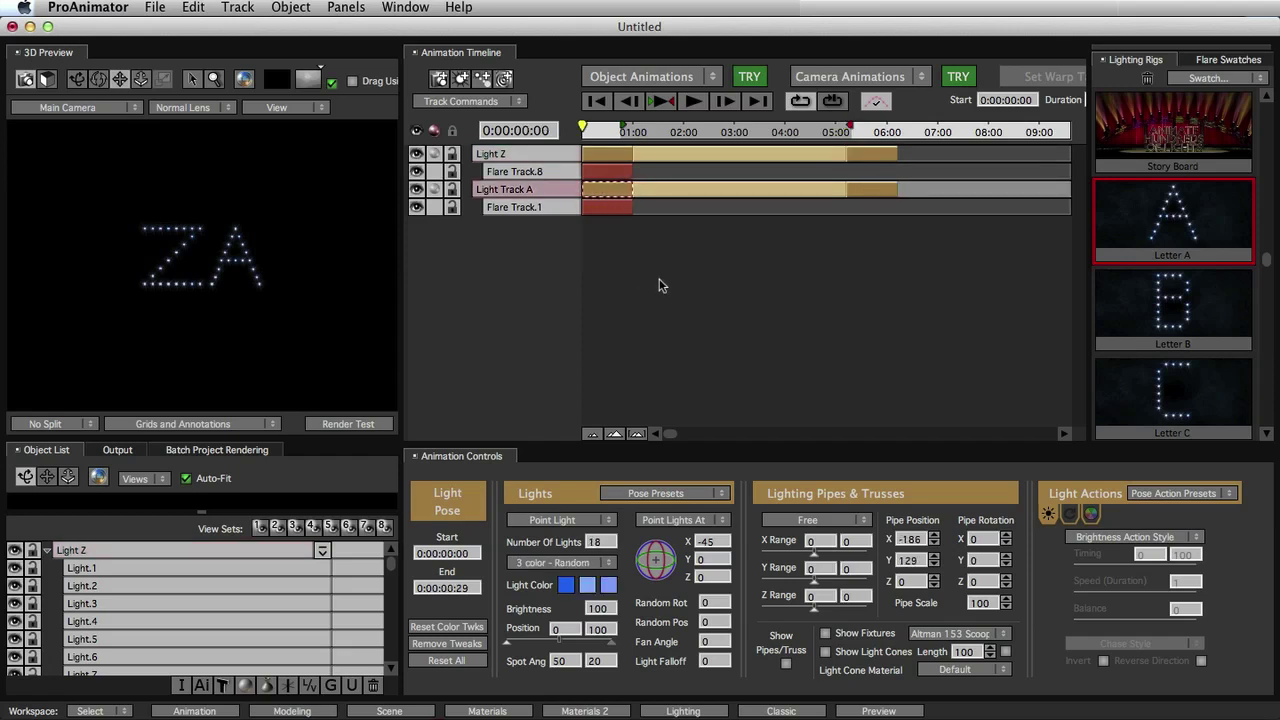
pyautogui.doubleClick(905, 582)
pyautogui.write('201')
pyautogui.press('Return')
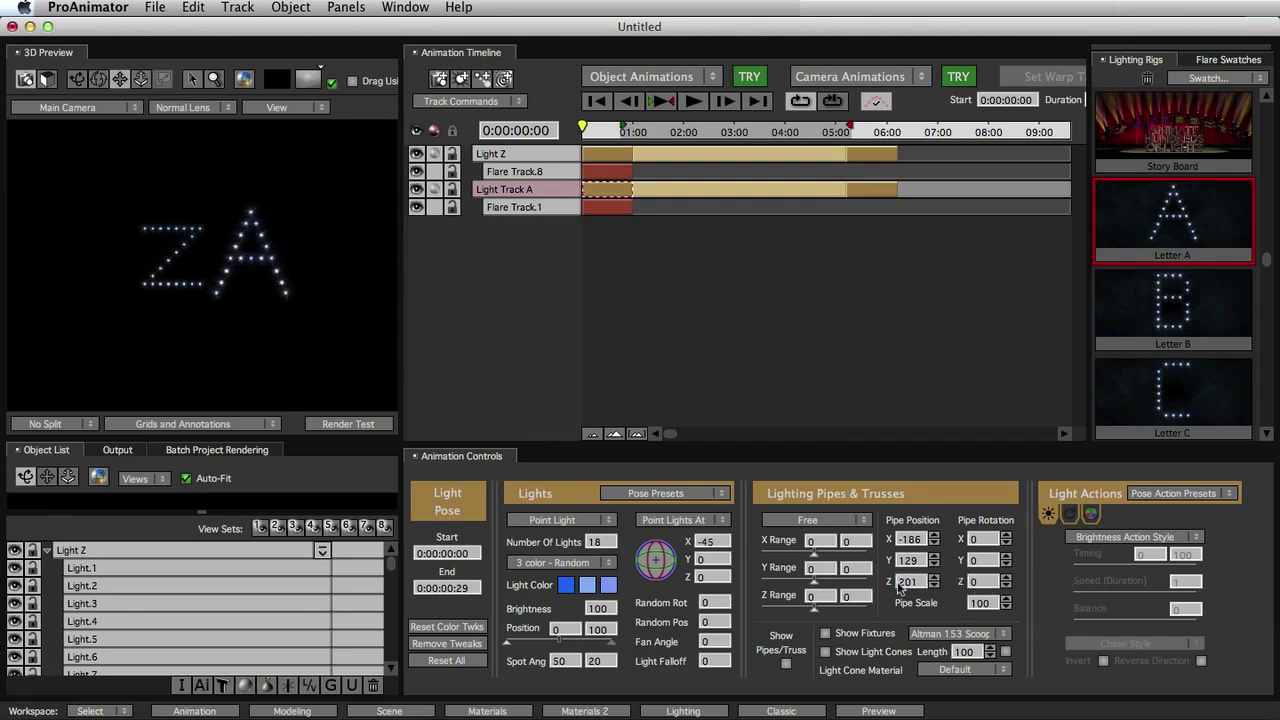
pyautogui.doubleClick(905, 582)
pyautogui.write('374')
pyautogui.press('Return')
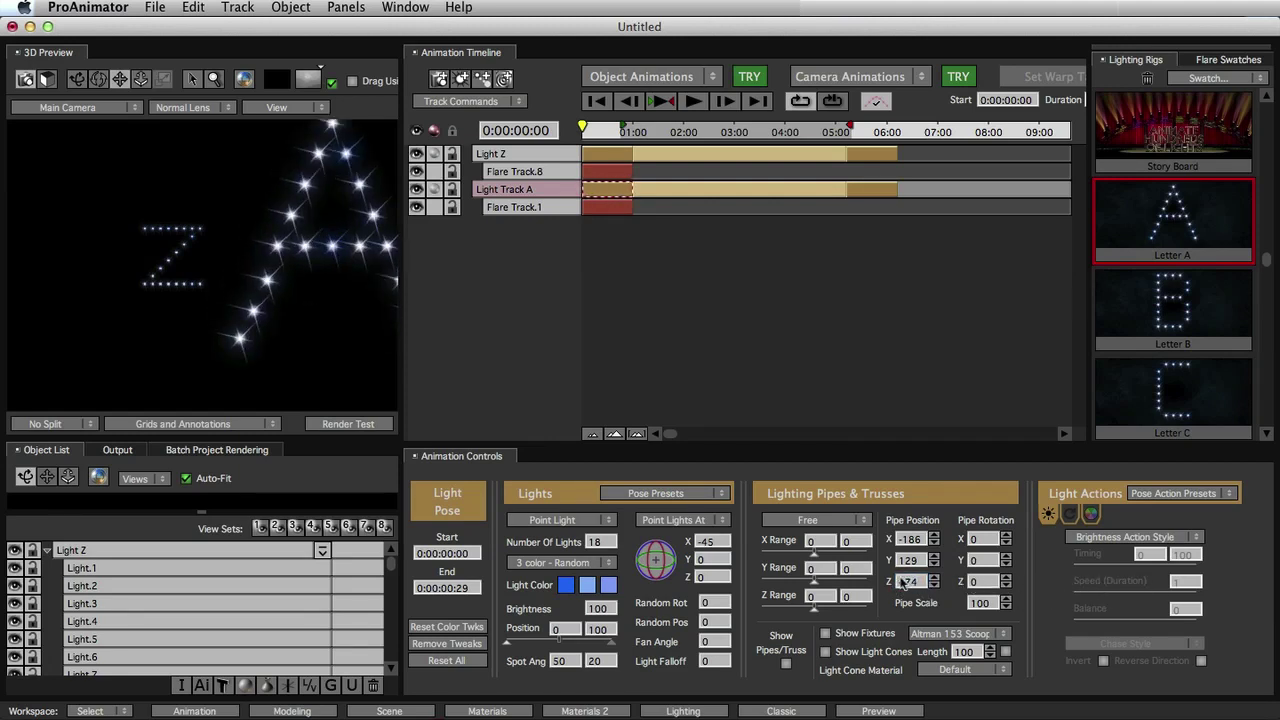
pyautogui.moveTo(905, 582); pyautogui.dragTo(1050, 580)
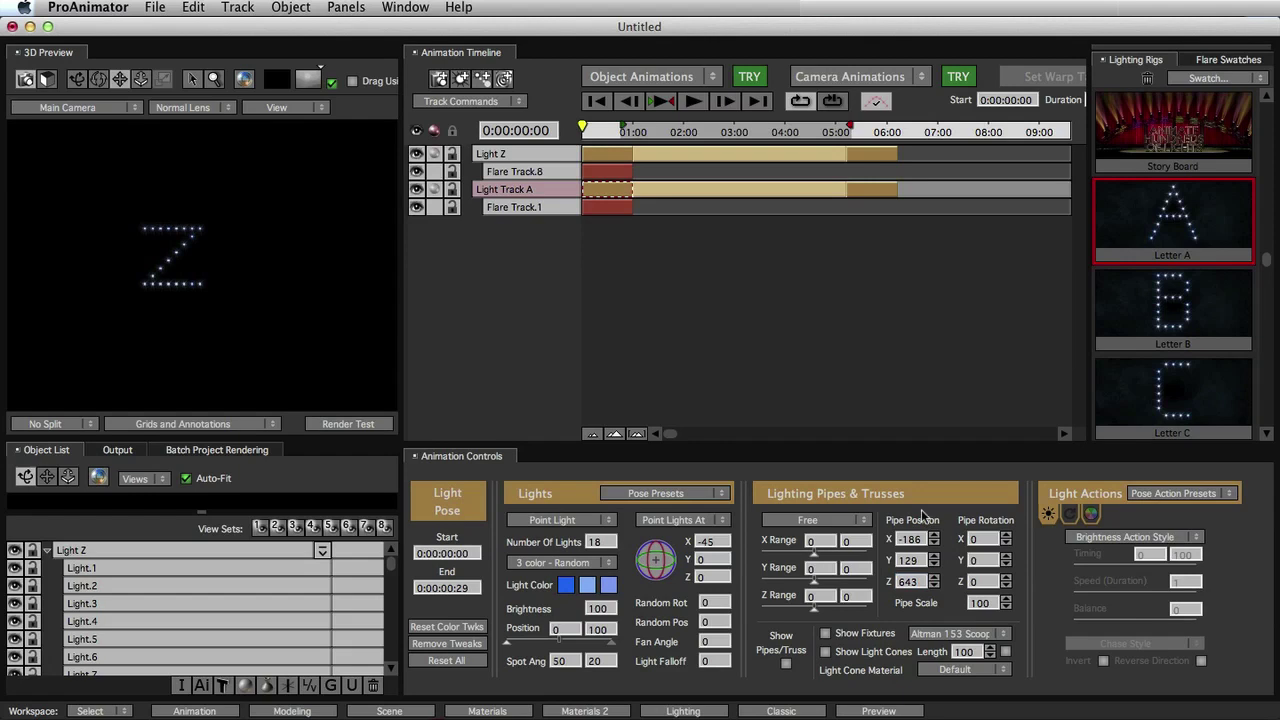
# Step: Push the letter Z's first pose to Pipe Position Z 712 and preview around 1:08
pyautogui.press('Up')
pyautogui.press('Up')
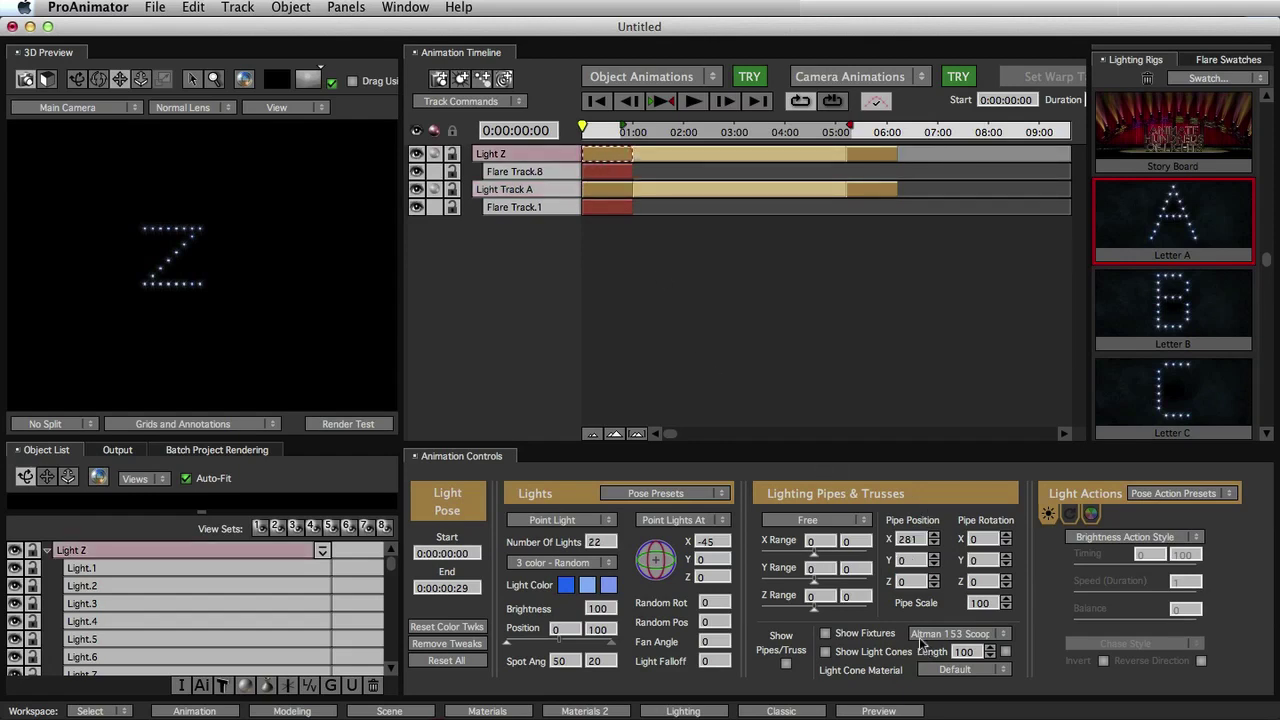
pyautogui.moveTo(907, 582); pyautogui.dragTo(1182, 580)
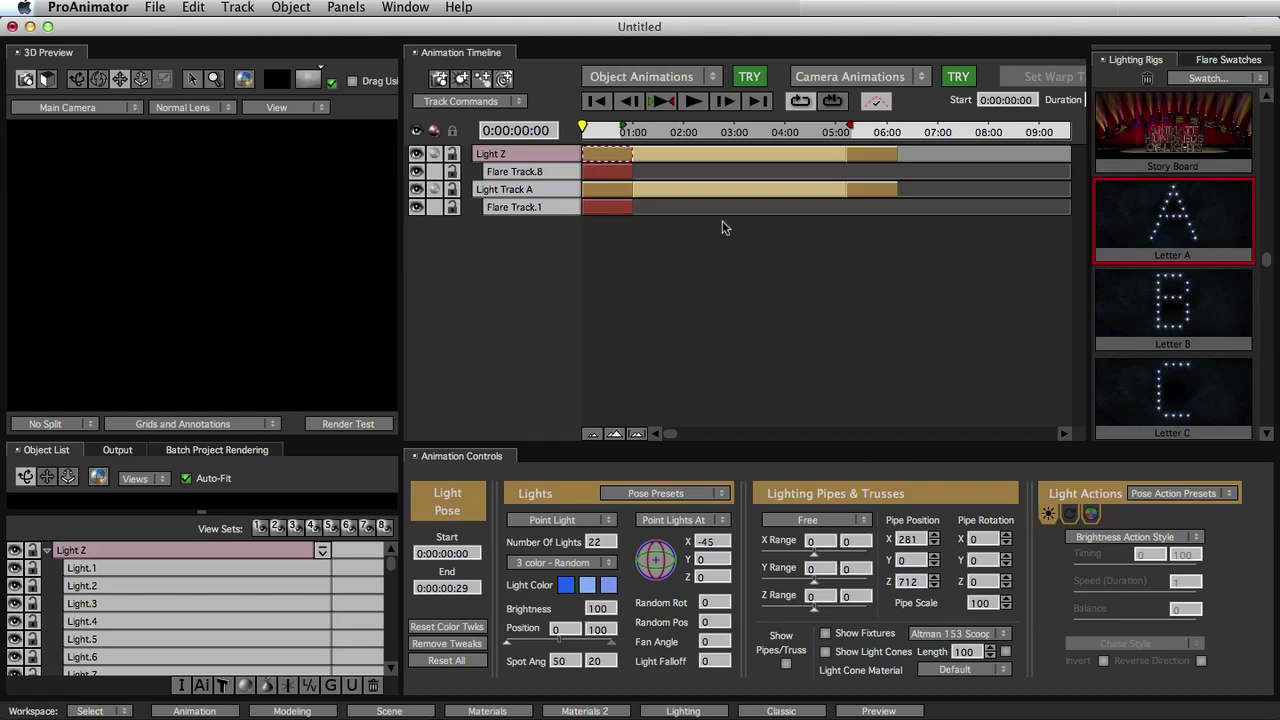
pyautogui.moveTo(634, 130); pyautogui.dragTo(838, 145)
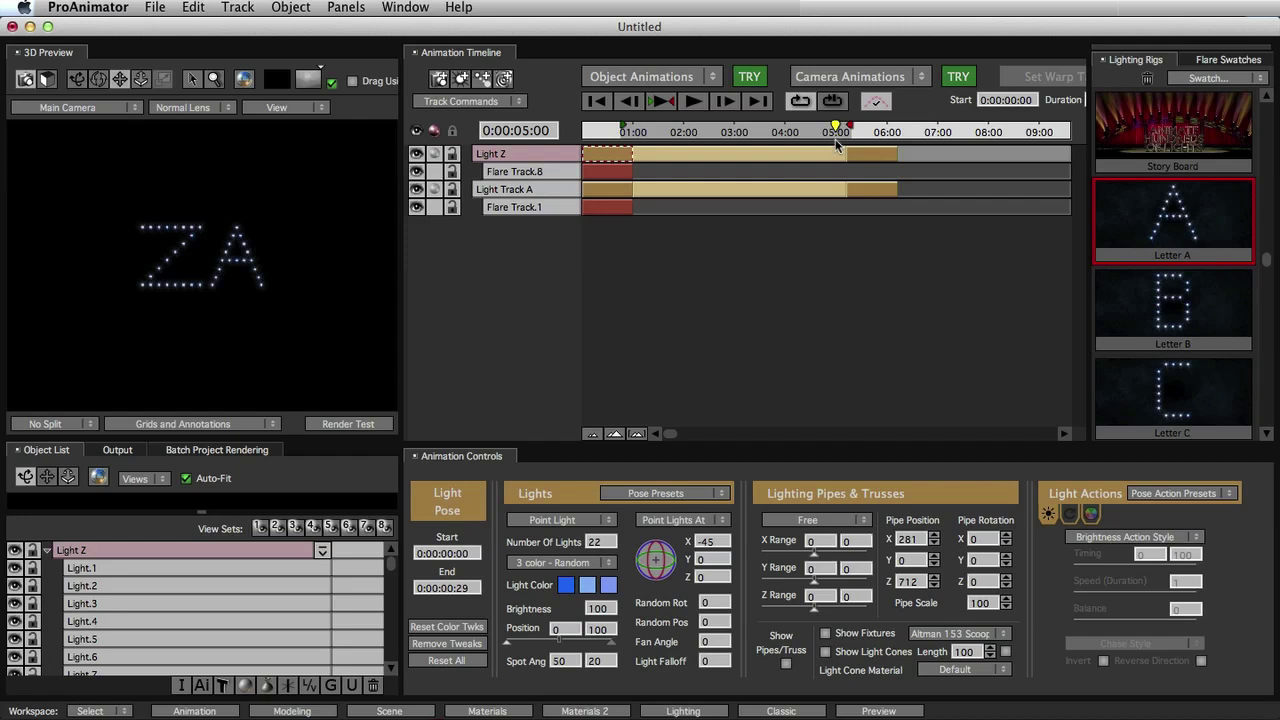
# Step: Apply the Letter Transition preset to Light Z's transition and scrub to preview the swarm
pyautogui.click(756, 161)
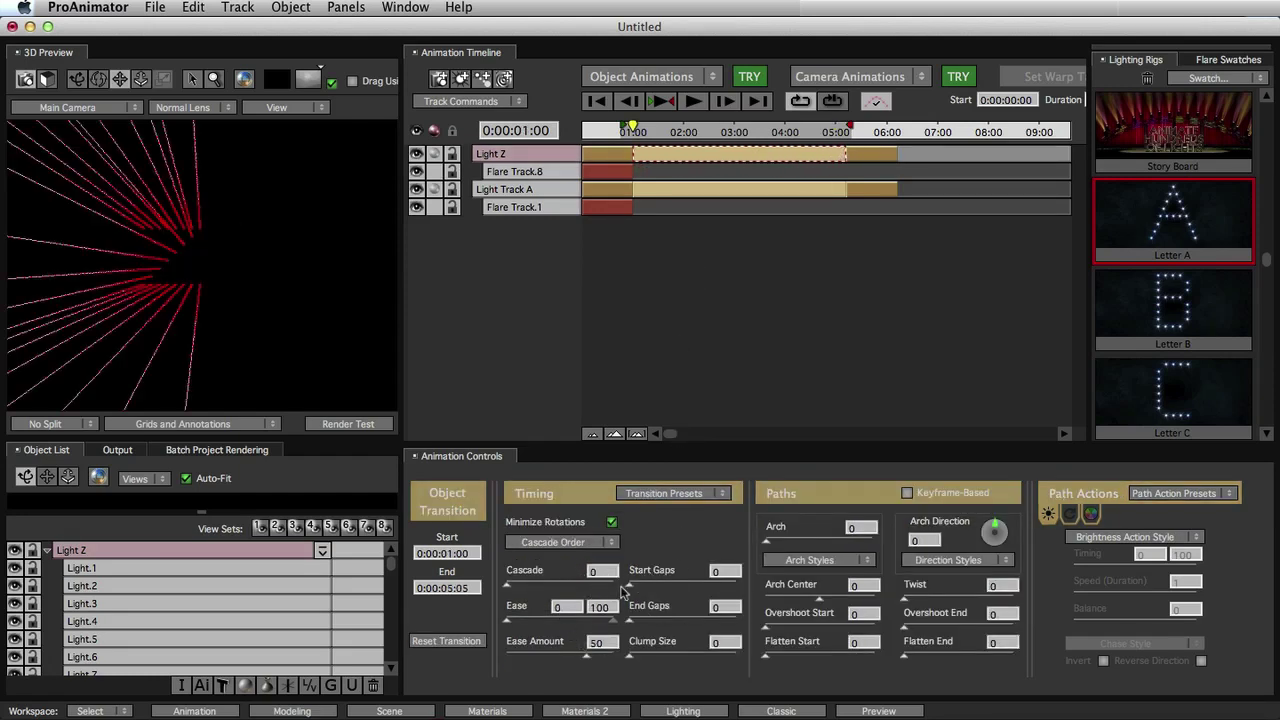
pyautogui.click(655, 494)
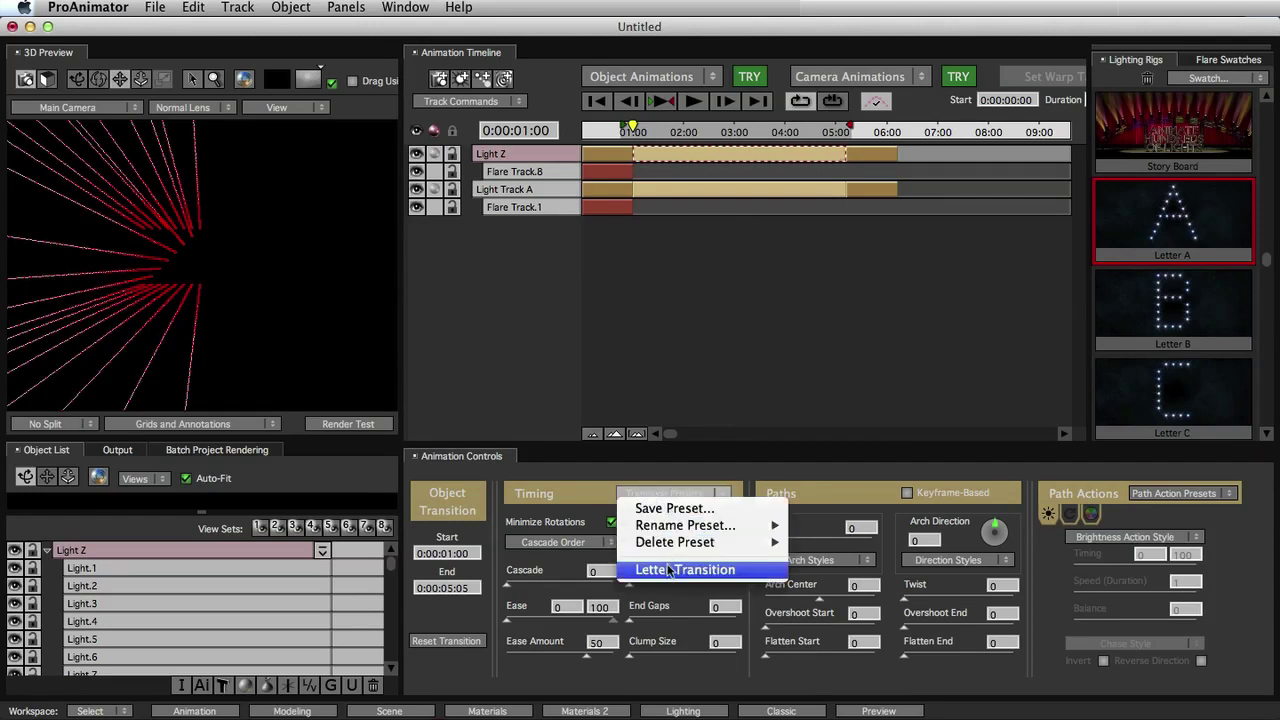
pyautogui.click(670, 570)
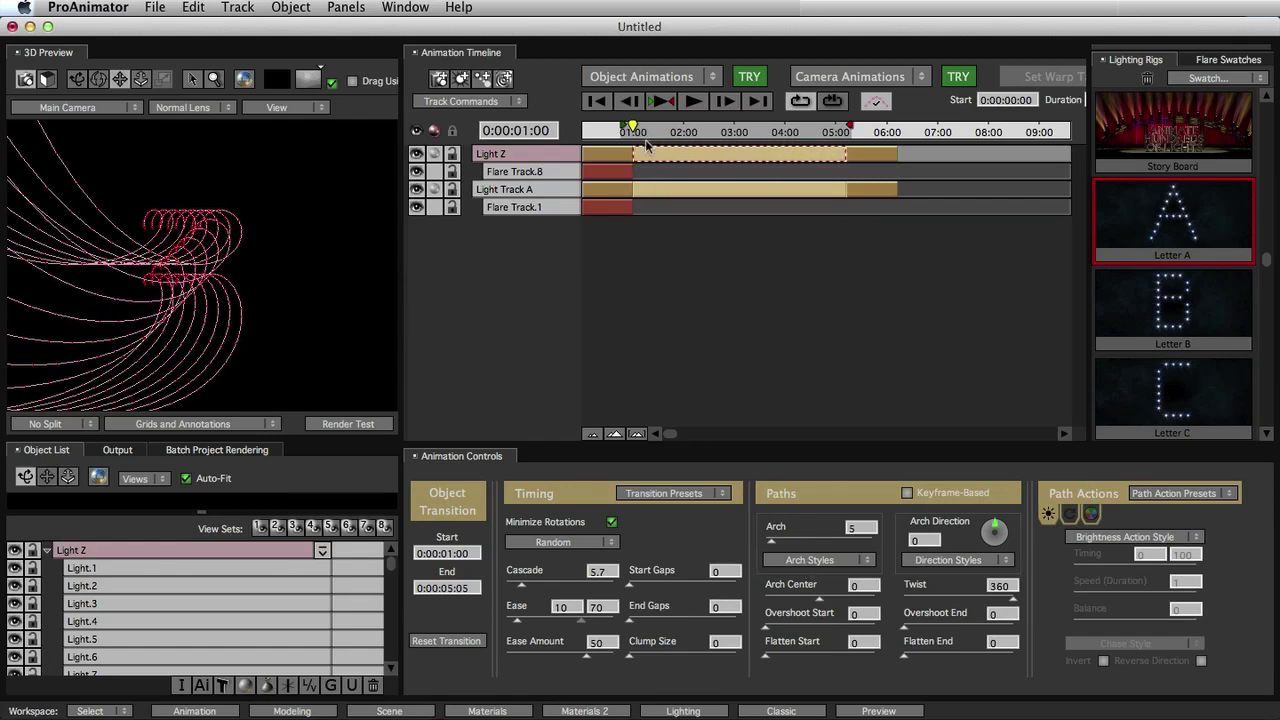
pyautogui.moveTo(645, 127); pyautogui.dragTo(694, 128)
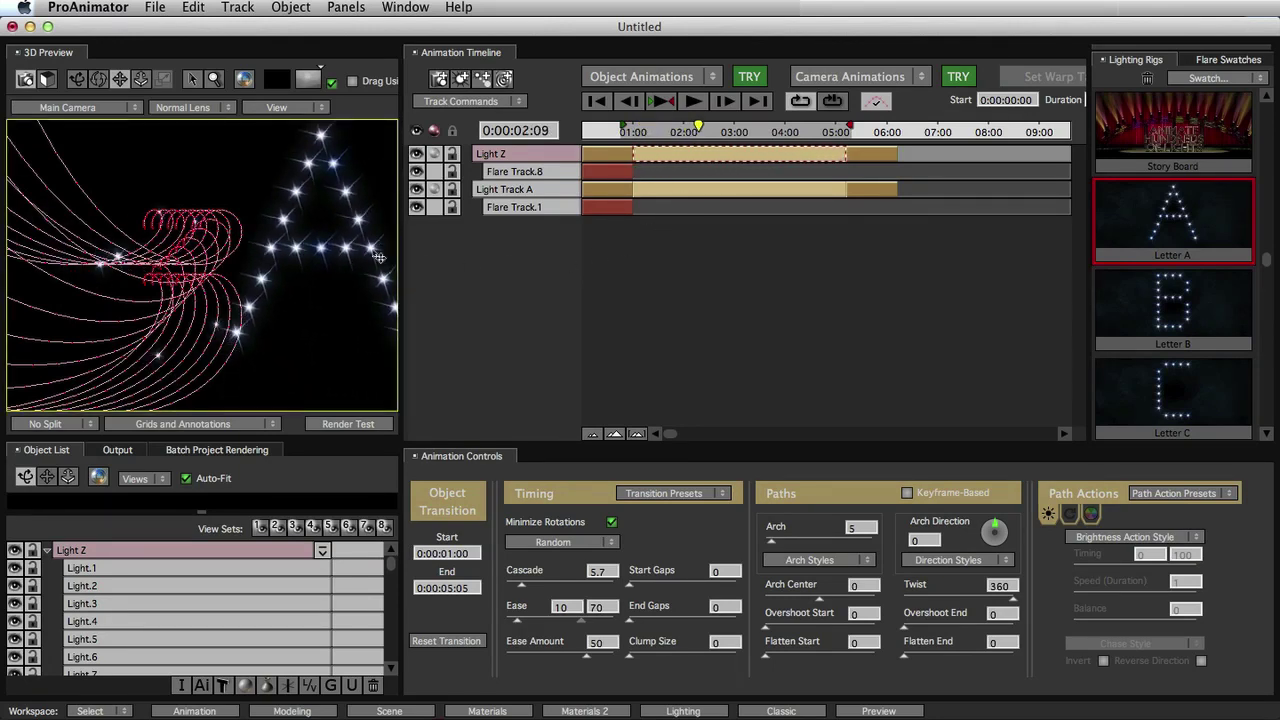
pyautogui.click(587, 250)
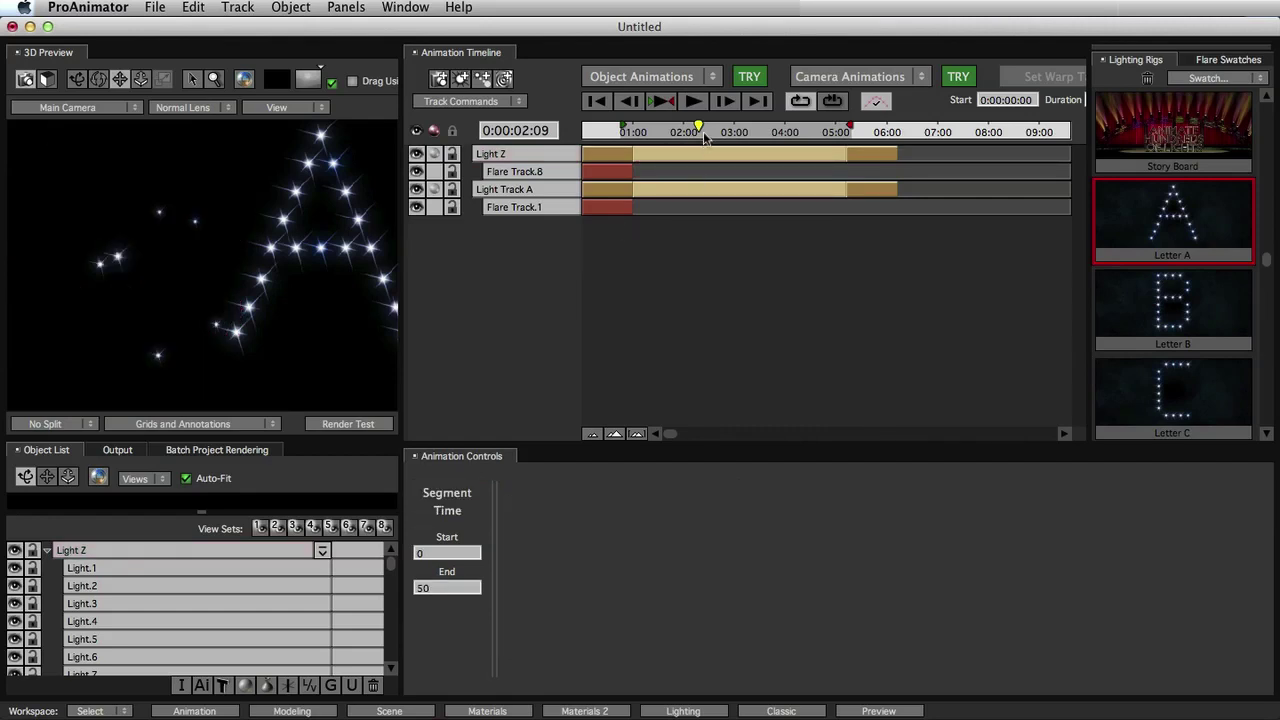
pyautogui.moveTo(698, 131); pyautogui.dragTo(797, 131)
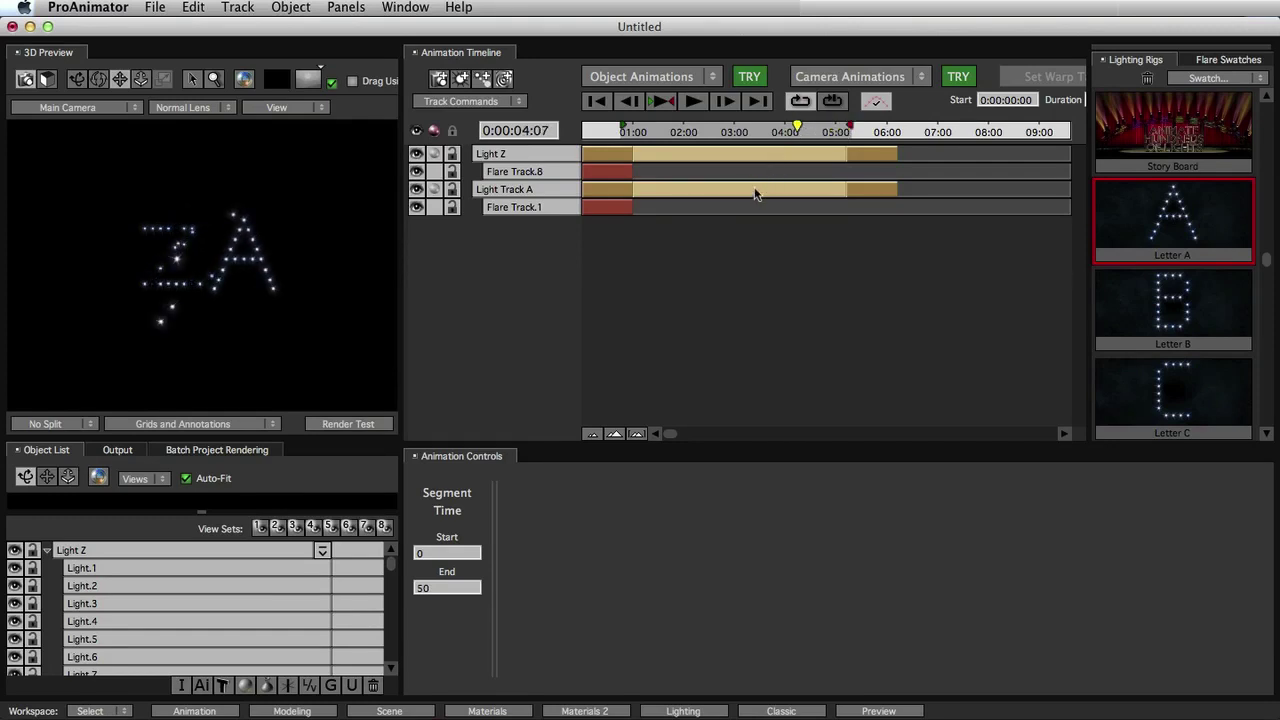
# Step: Apply the Letter Transition preset to Light Track A's transition and scrub to around 2 seconds
pyautogui.click(755, 193)
pyautogui.click(656, 490)
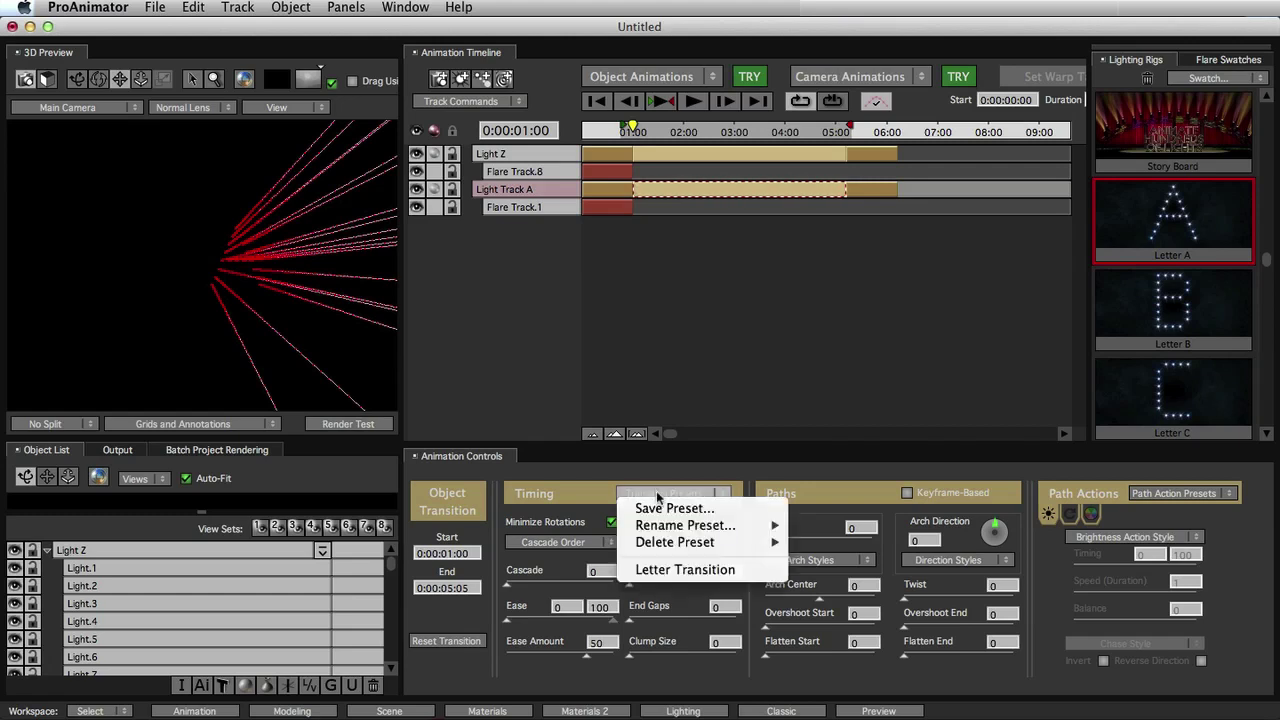
pyautogui.click(685, 569)
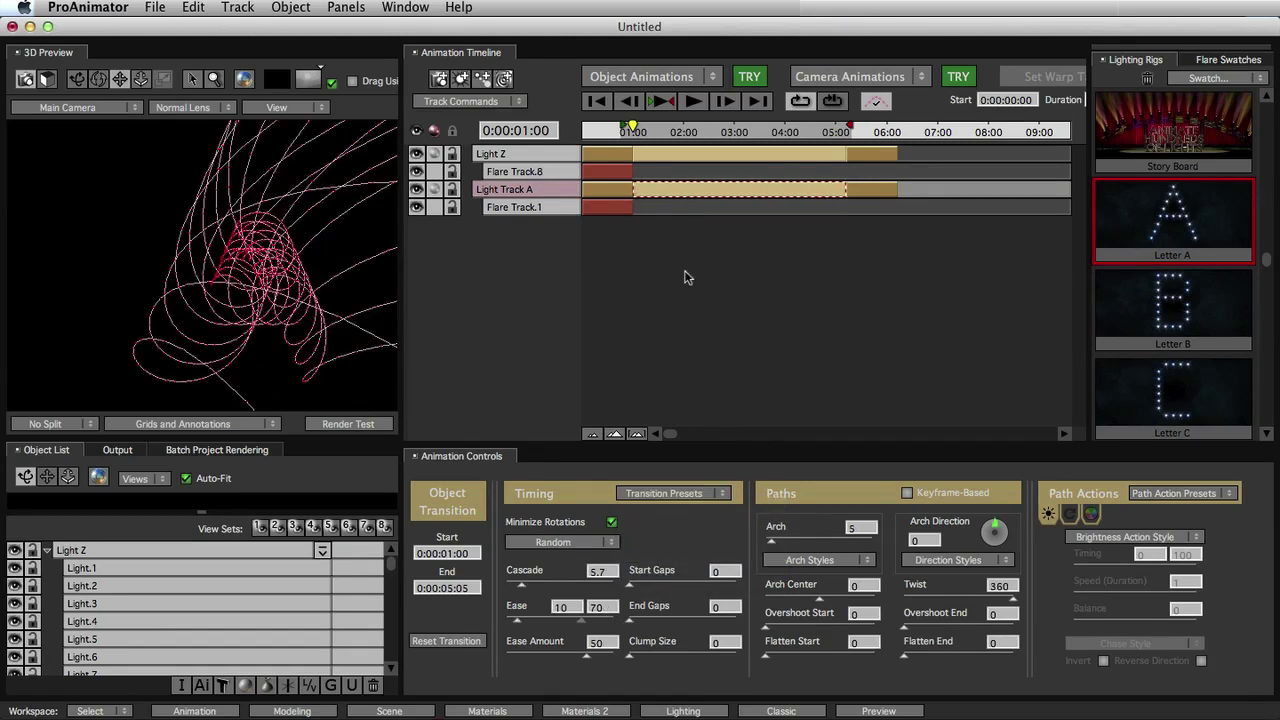
pyautogui.click(658, 150)
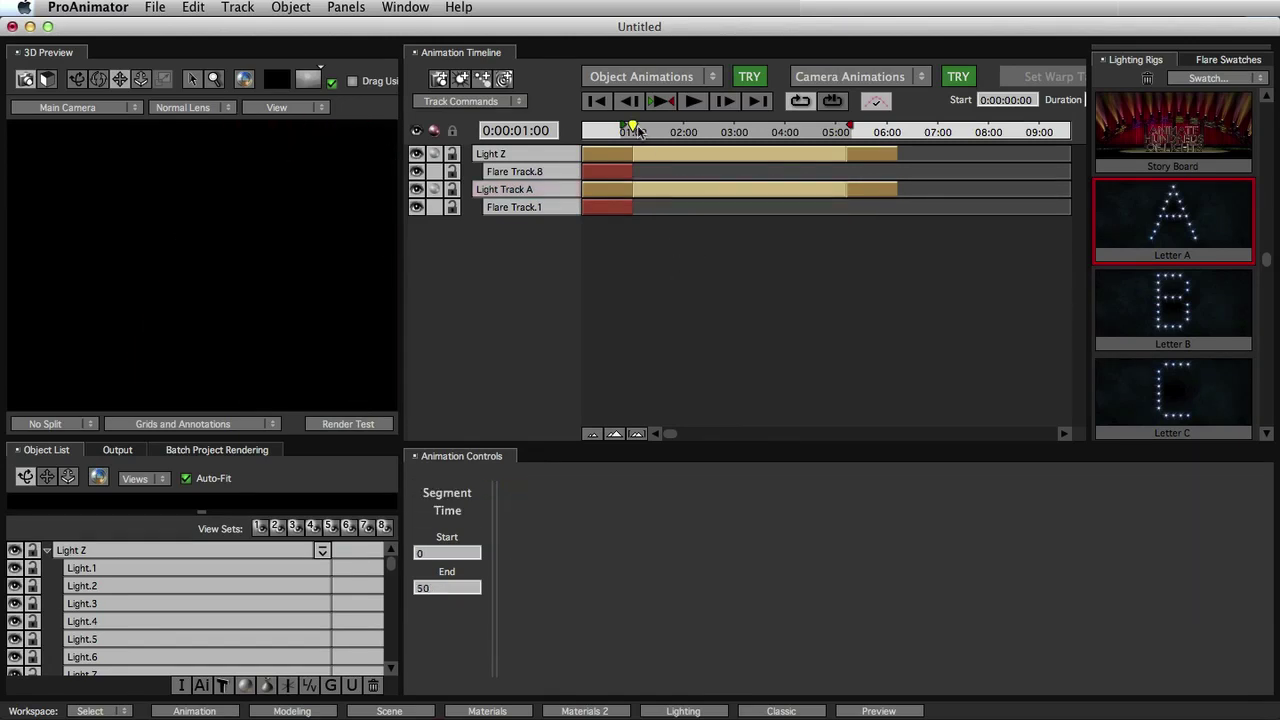
pyautogui.moveTo(637, 131); pyautogui.dragTo(847, 136)
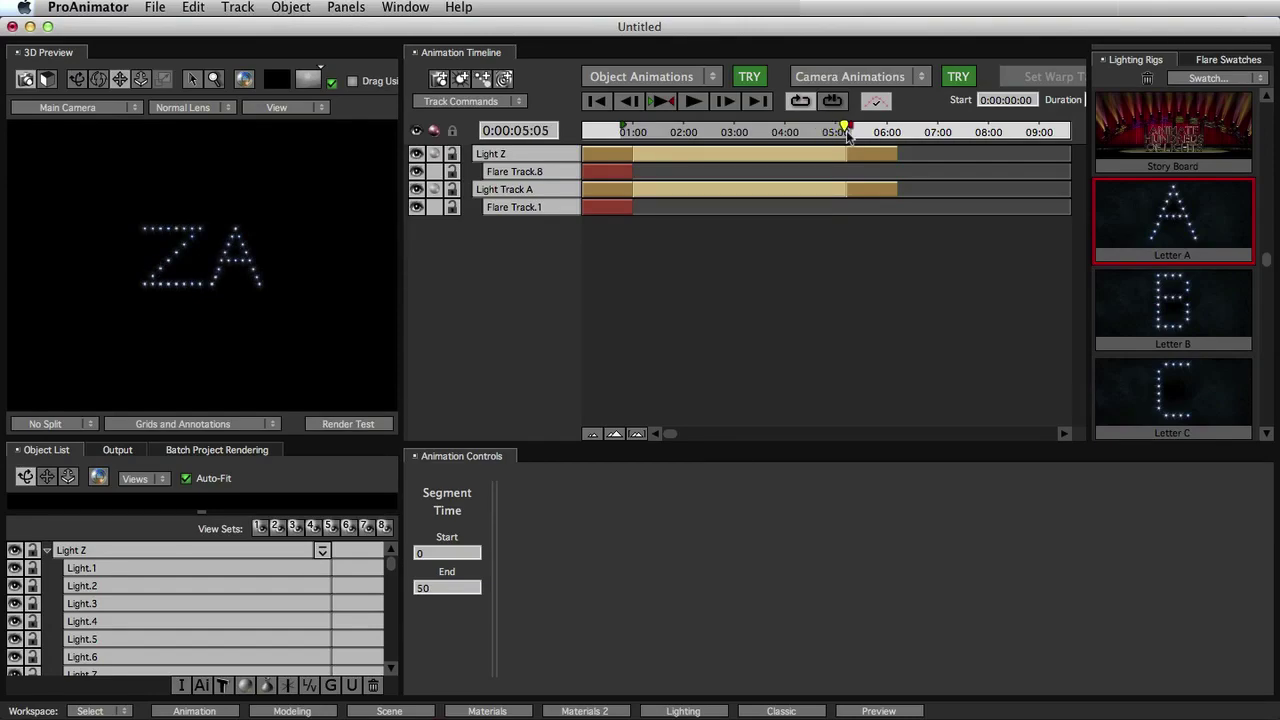